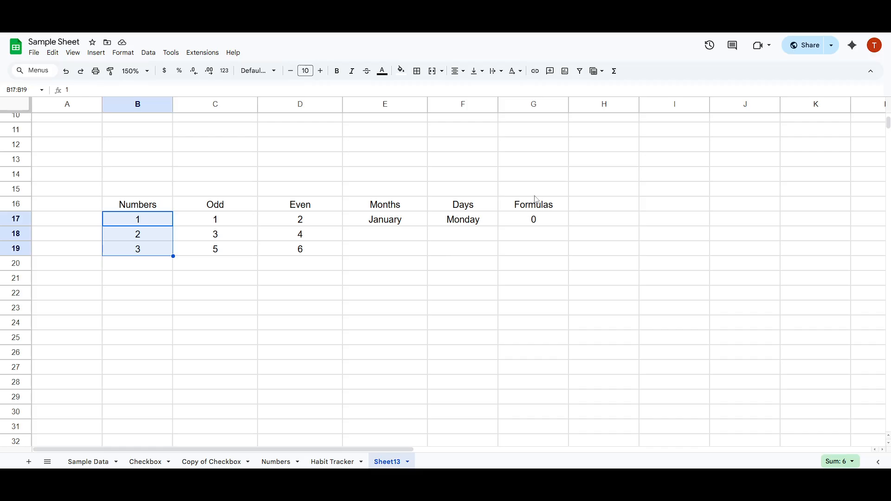
Set the text color of the header cells B16:G16 to black.
{"action": "left_click_drag", "start_coordinate": [533, 207], "coordinate": [153, 210]}
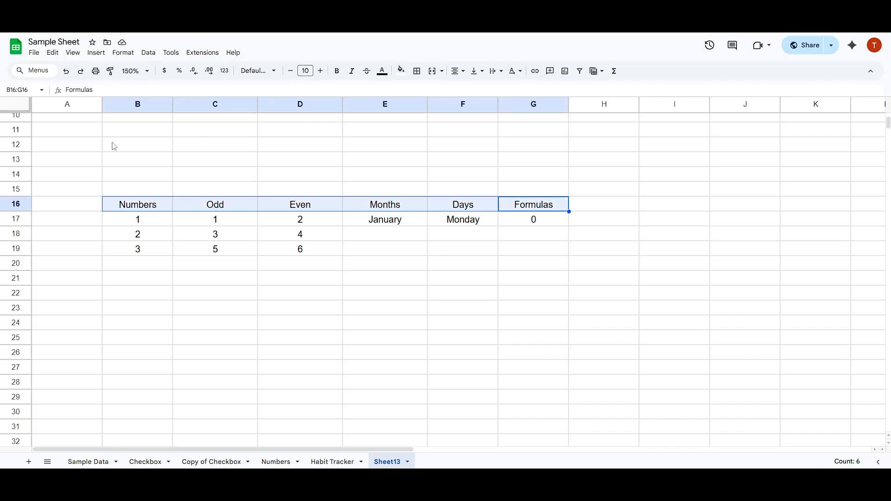
{"action": "left_click", "coordinate": [42, 72]}
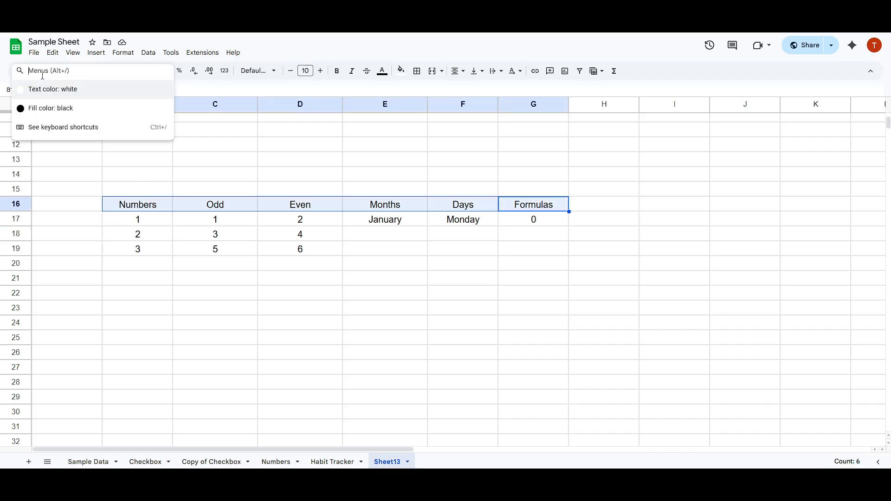
{"action": "type", "text": "b"}
{"action": "key", "text": "BackSpace"}
{"action": "type", "text": "black"}
{"action": "key", "text": "Return"}
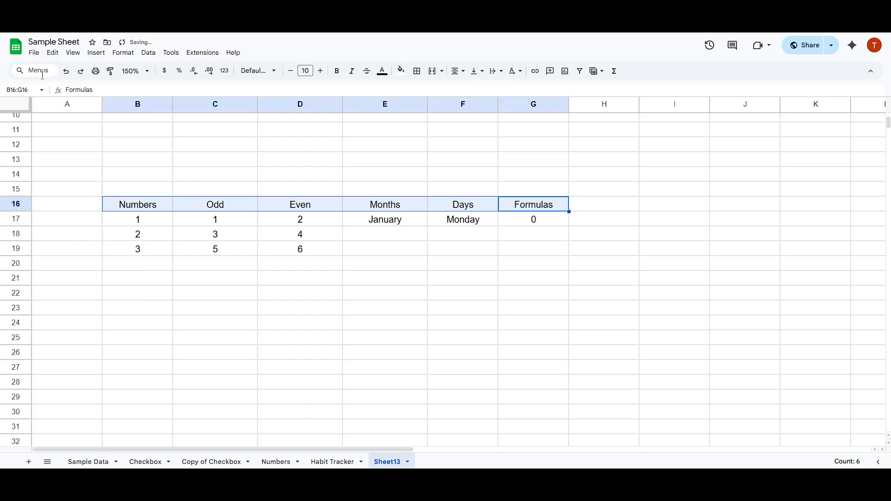
Format the header cells B16:G16 with white text on a black fill.
{"action": "left_click", "coordinate": [42, 71]}
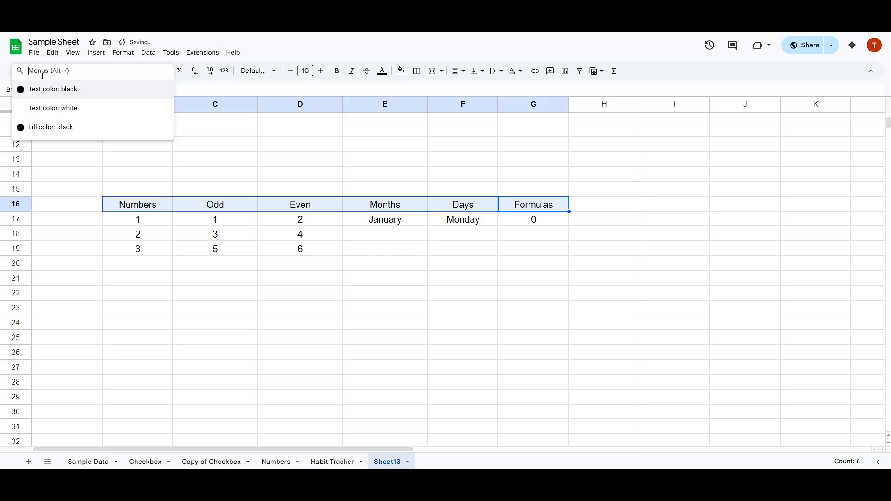
{"action": "key", "text": "Down"}
{"action": "key", "text": "Return"}
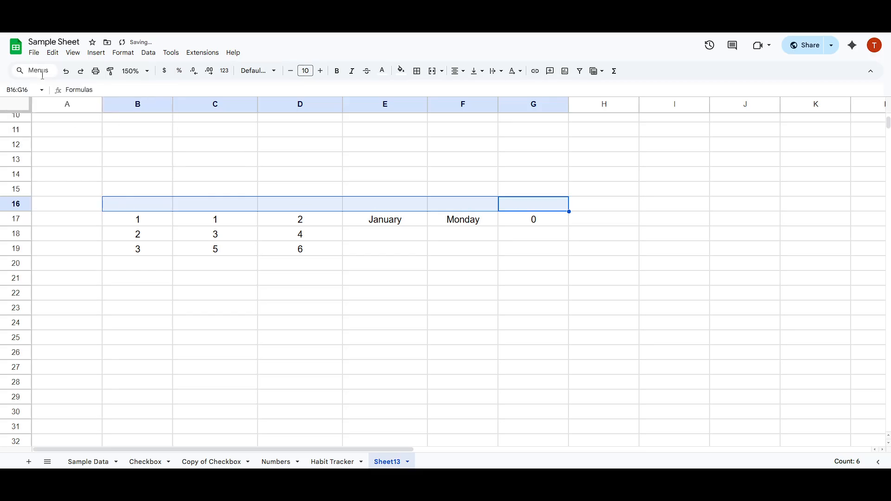
{"action": "left_click", "coordinate": [43, 72]}
{"action": "left_click", "coordinate": [54, 133]}
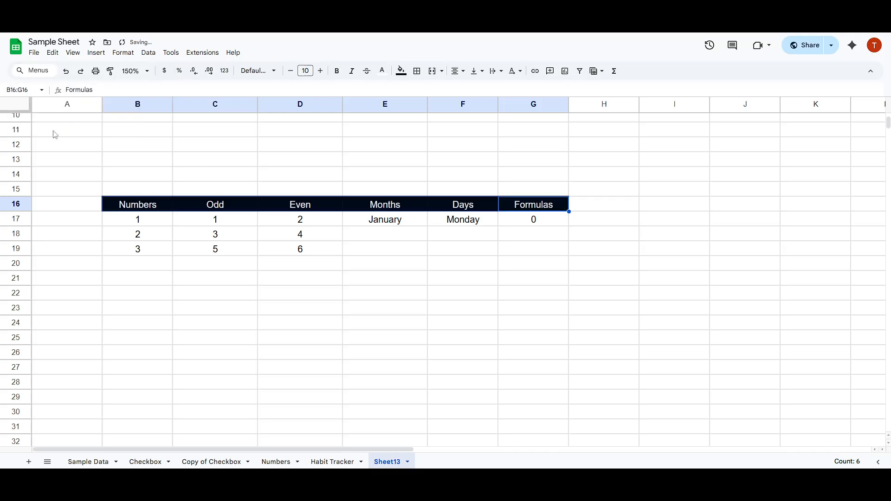
{"action": "left_click", "coordinate": [461, 268]}
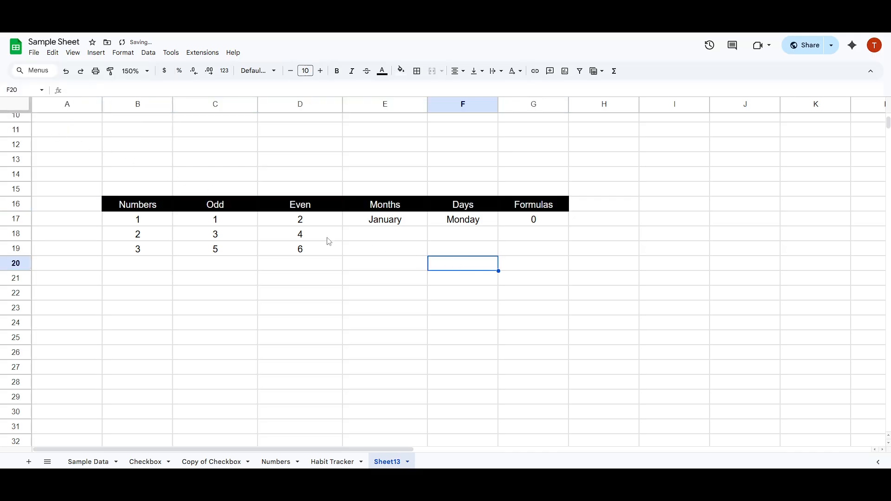
Extend the number series in B17:B19 down through B31 by autofill.
{"action": "left_click_drag", "start_coordinate": [137, 222], "coordinate": [139, 254]}
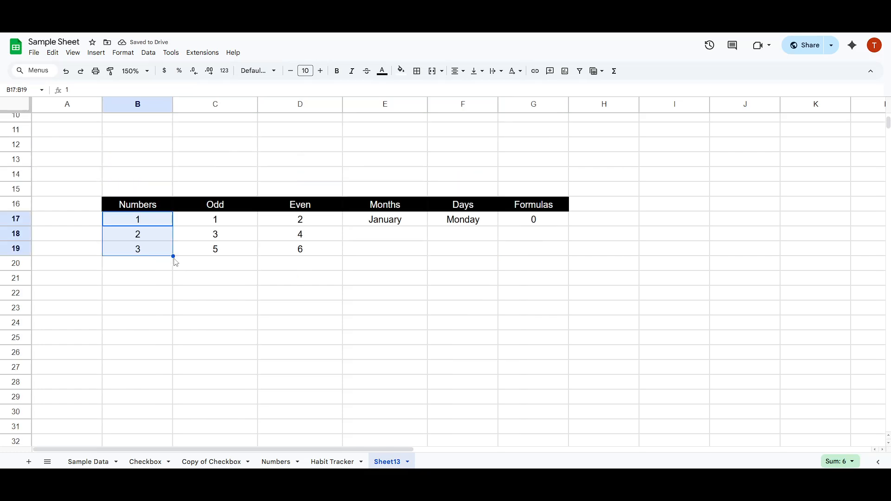
{"action": "left_click_drag", "start_coordinate": [172, 255], "coordinate": [173, 417]}
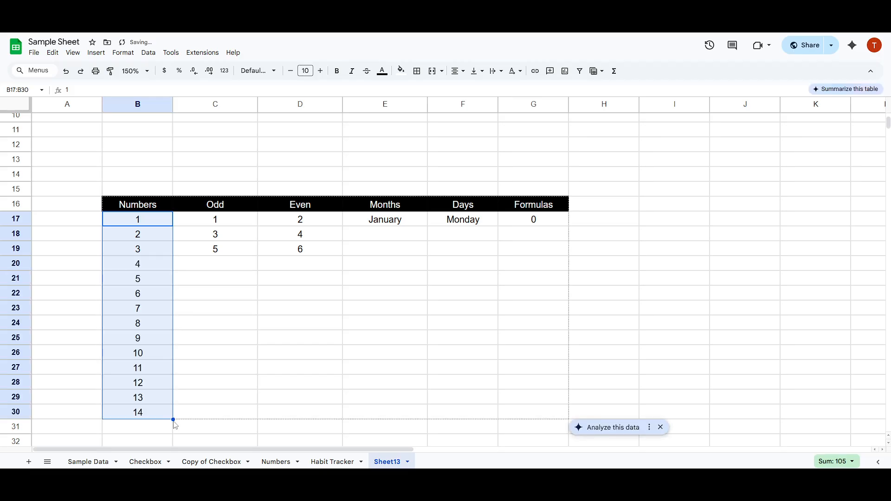
{"action": "left_click_drag", "start_coordinate": [173, 419], "coordinate": [181, 424]}
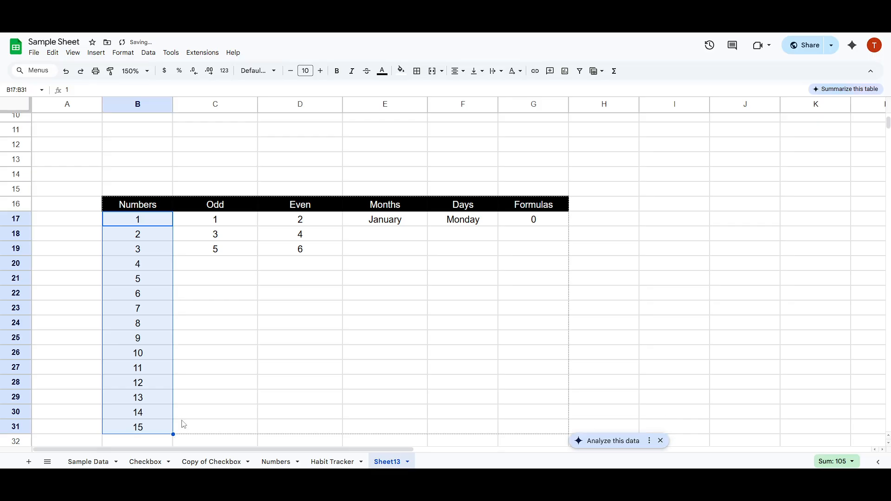
{"action": "scroll", "coordinate": [196, 407], "scroll_direction": "down", "scroll_amount": 2}
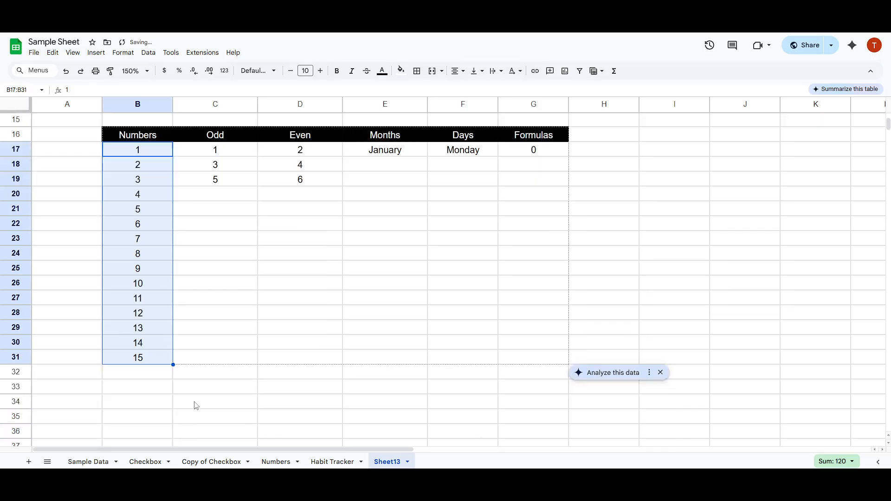
Undo both autofill extensions in the Numbers column.
{"action": "left_click", "coordinate": [156, 167]}
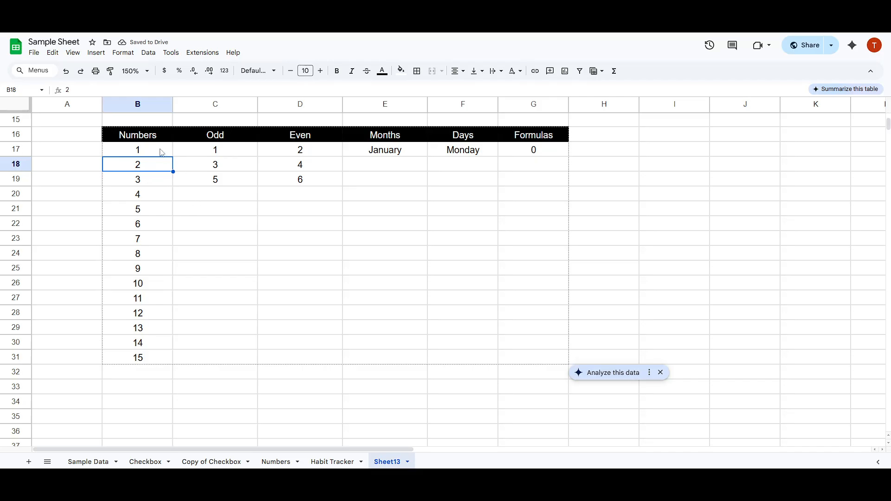
{"action": "key", "text": "ctrl+z"}
{"action": "key", "text": "ctrl+z"}
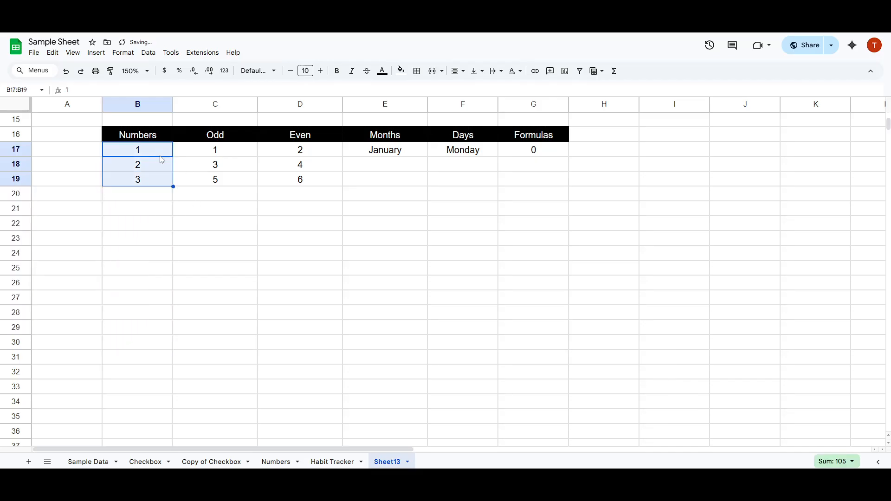
Clear the three starting values under Numbers, then enter 1 in B17 and 2 in B18.
{"action": "left_click", "coordinate": [156, 154]}
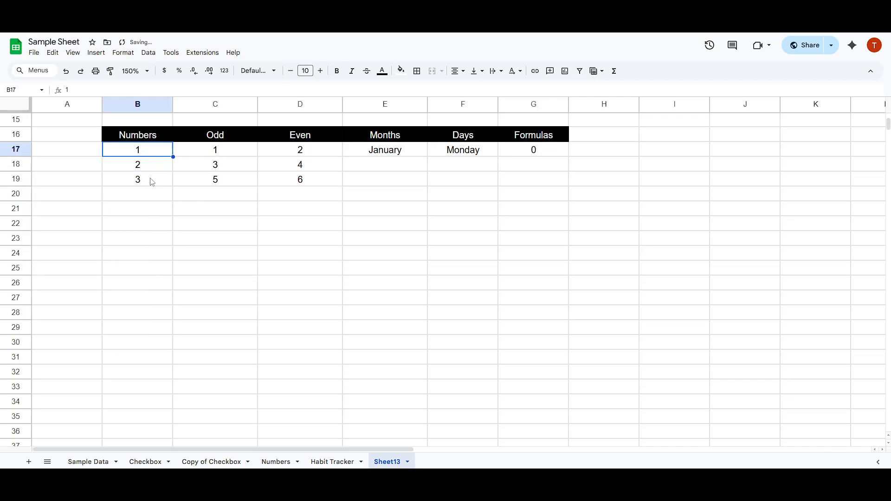
{"action": "left_click_drag", "start_coordinate": [152, 182], "coordinate": [150, 161]}
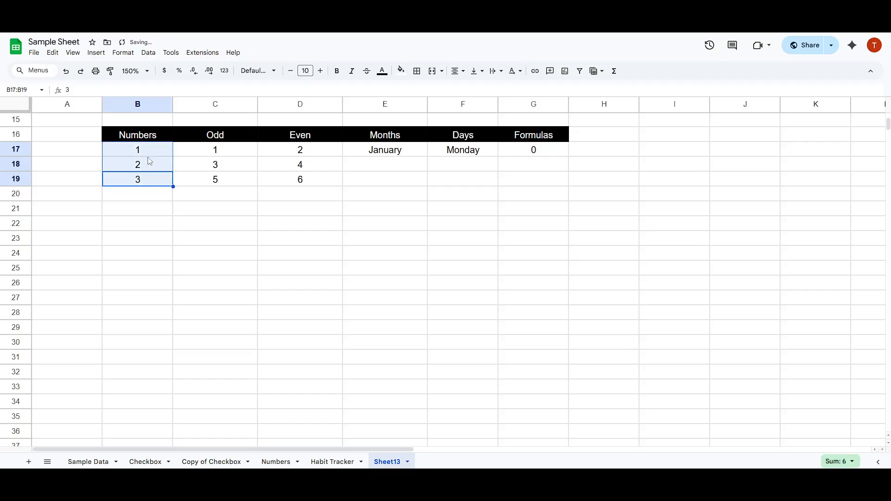
{"action": "key", "text": "Delete"}
{"action": "left_click", "coordinate": [147, 161]}
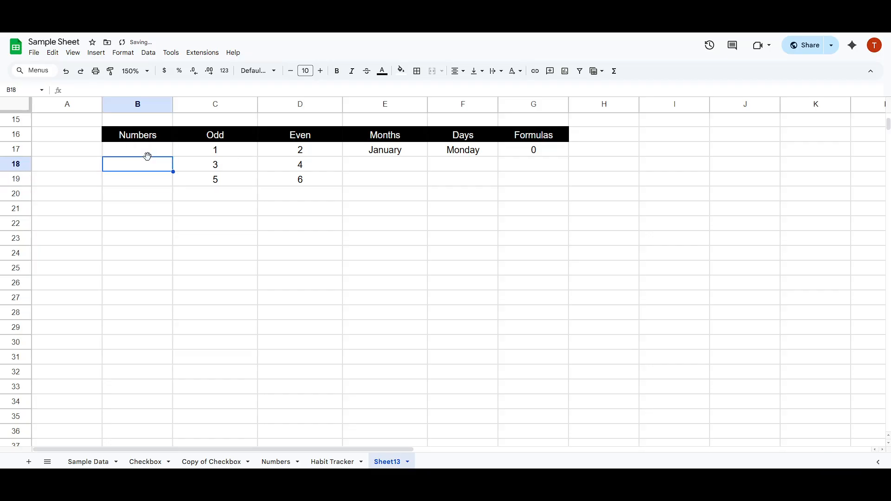
{"action": "left_click", "coordinate": [148, 155]}
{"action": "type", "text": "1"}
{"action": "key", "text": "Return"}
{"action": "type", "text": "2"}
{"action": "left_click", "coordinate": [157, 198]}
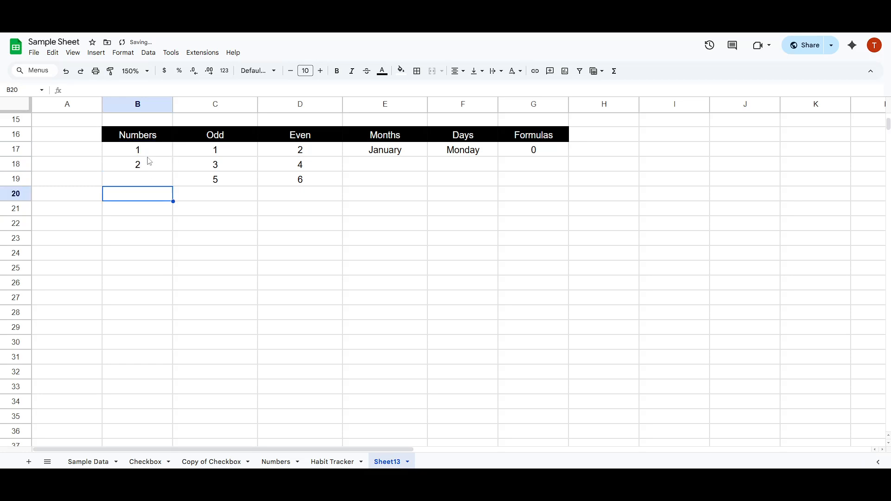
Autofill the series from B17:B18 down through B36 to number the rows up to 20.
{"action": "left_click_drag", "start_coordinate": [149, 149], "coordinate": [177, 417]}
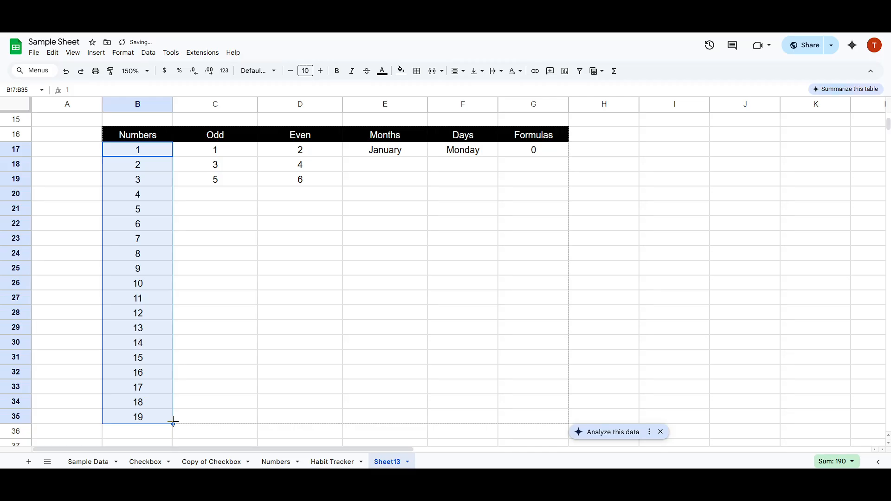
{"action": "left_click_drag", "start_coordinate": [173, 422], "coordinate": [178, 431]}
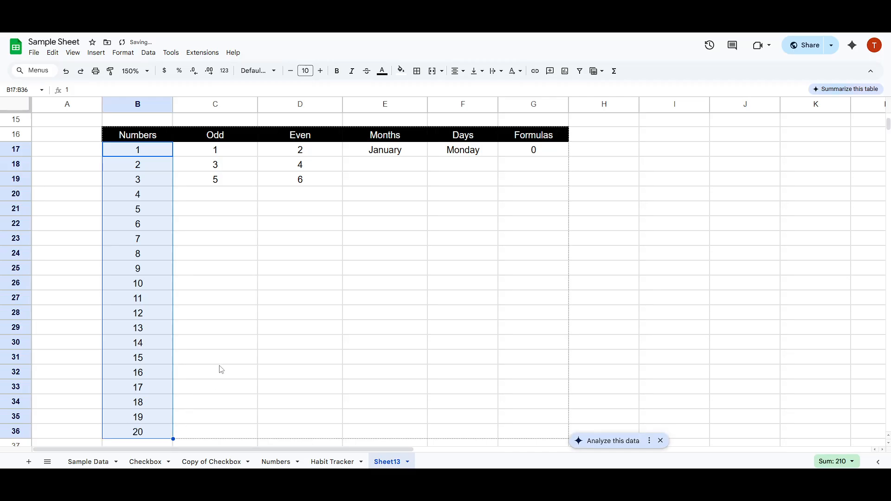
{"action": "left_click", "coordinate": [215, 316]}
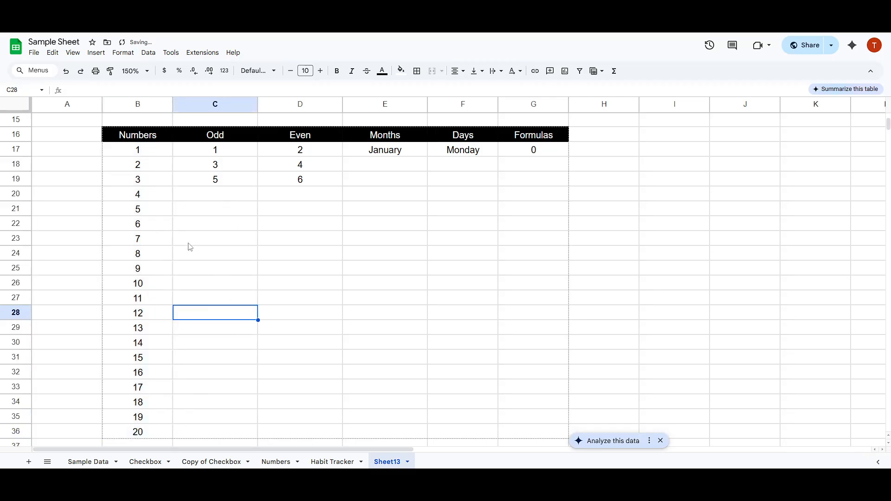
Delete the third starting values of the Odd and Even columns in C19 and D19.
{"action": "left_click", "coordinate": [223, 152]}
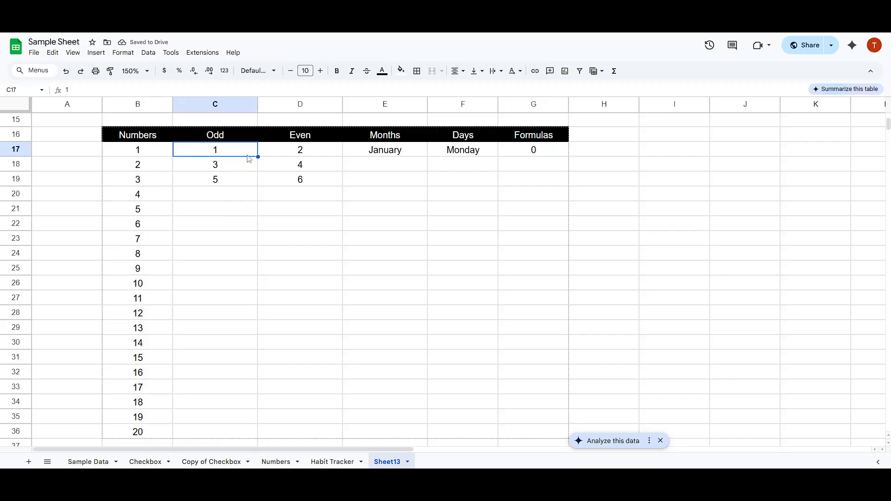
{"action": "left_click_drag", "start_coordinate": [237, 161], "coordinate": [236, 182]}
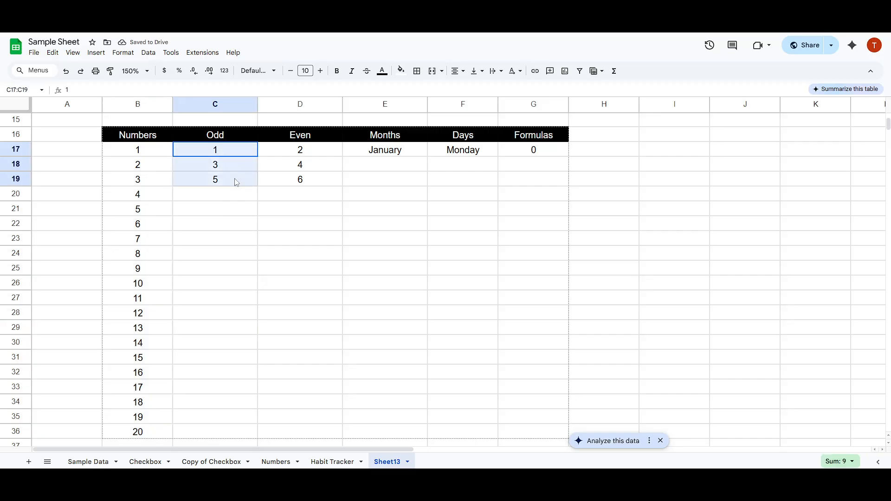
{"action": "left_click", "coordinate": [263, 237]}
{"action": "double_click", "coordinate": [227, 151]}
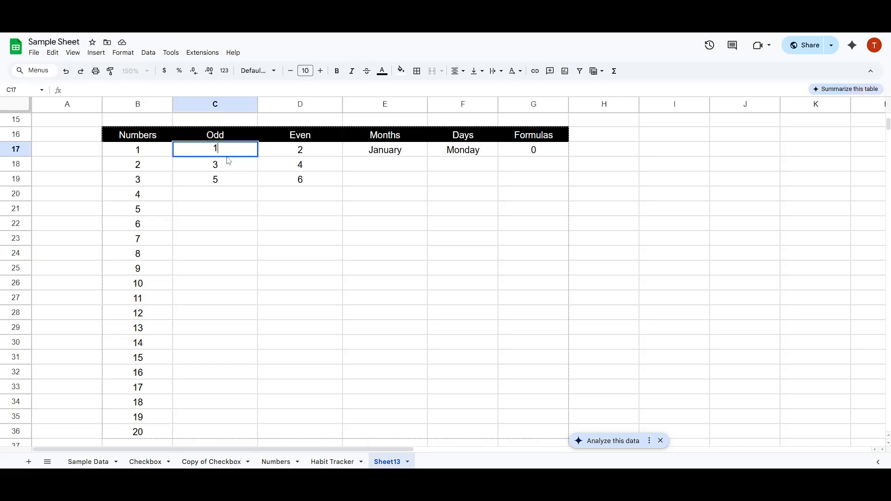
{"action": "double_click", "coordinate": [226, 167]}
{"action": "left_click", "coordinate": [232, 185]}
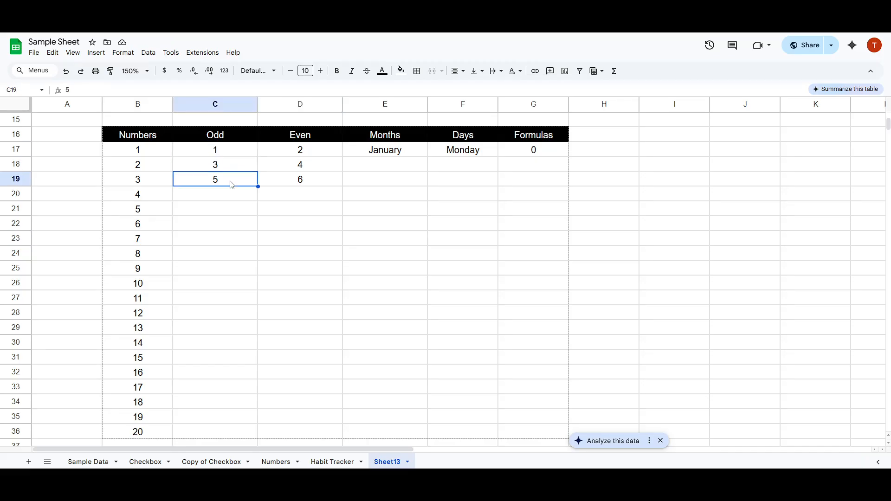
{"action": "key", "text": "Delete"}
{"action": "left_click", "coordinate": [237, 153]}
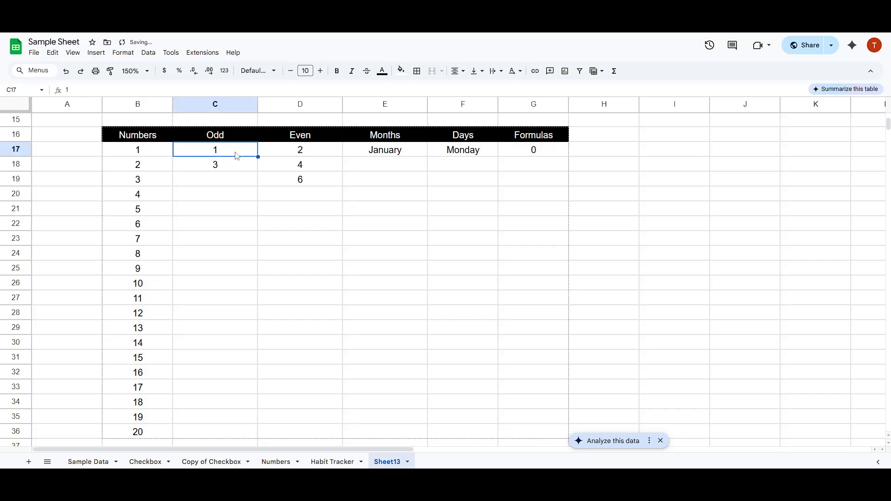
{"action": "left_click", "coordinate": [308, 179]}
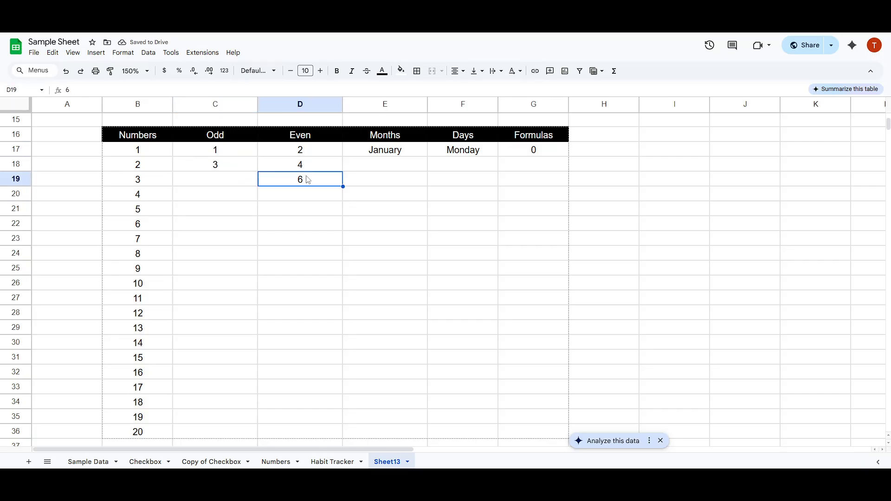
{"action": "key", "text": "Delete"}
Autofill the Odd and Even series together from C17:D18 down through row 36 and check the filled values.
{"action": "left_click_drag", "start_coordinate": [219, 150], "coordinate": [328, 425]}
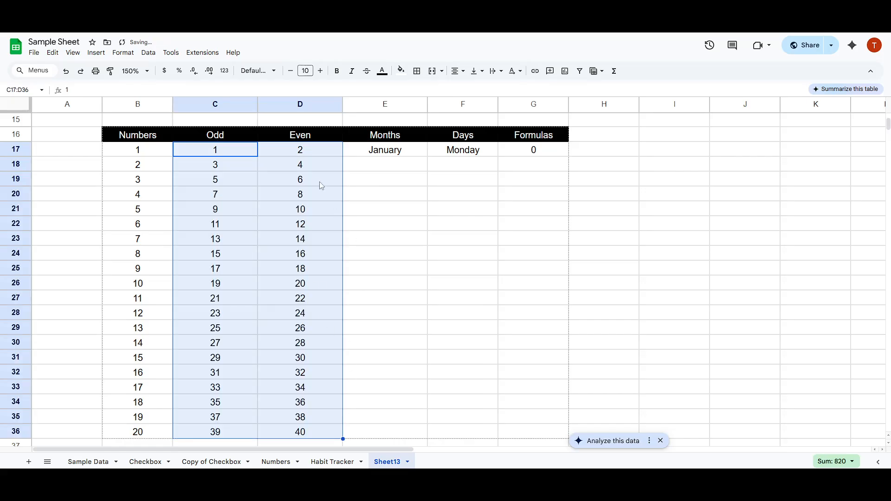
{"action": "left_click", "coordinate": [311, 194]}
{"action": "left_click", "coordinate": [312, 241]}
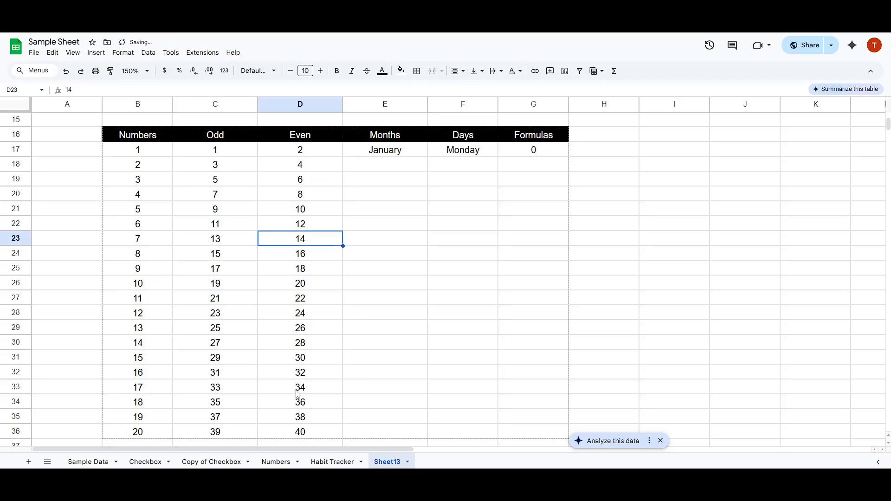
{"action": "left_click", "coordinate": [298, 430]}
{"action": "left_click", "coordinate": [234, 430]}
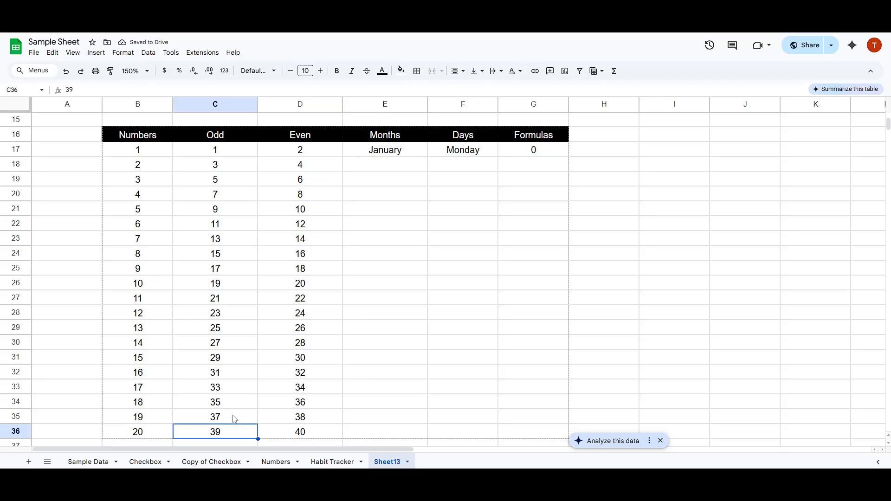
{"action": "left_click", "coordinate": [234, 416]}
{"action": "left_click_drag", "start_coordinate": [236, 310], "coordinate": [235, 301]}
{"action": "left_click", "coordinate": [234, 206]}
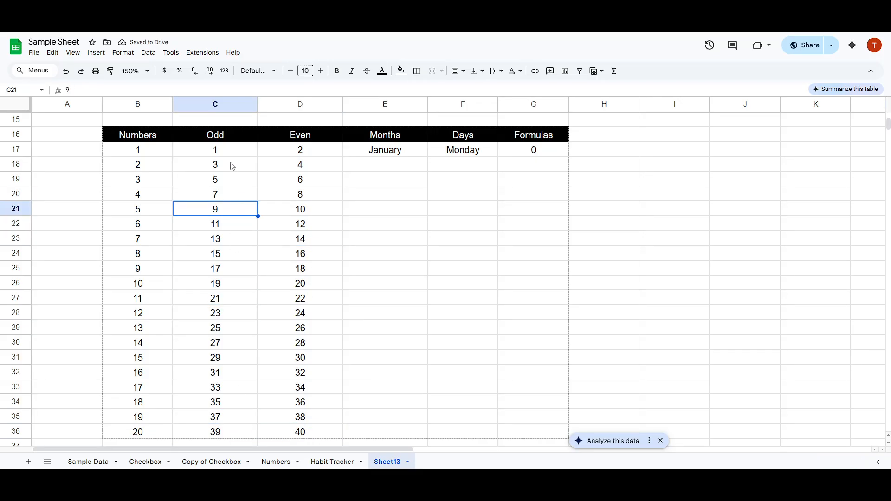
Autofill the month names from January in E17 down through E36 and check where the year restarts.
{"action": "left_click", "coordinate": [390, 224]}
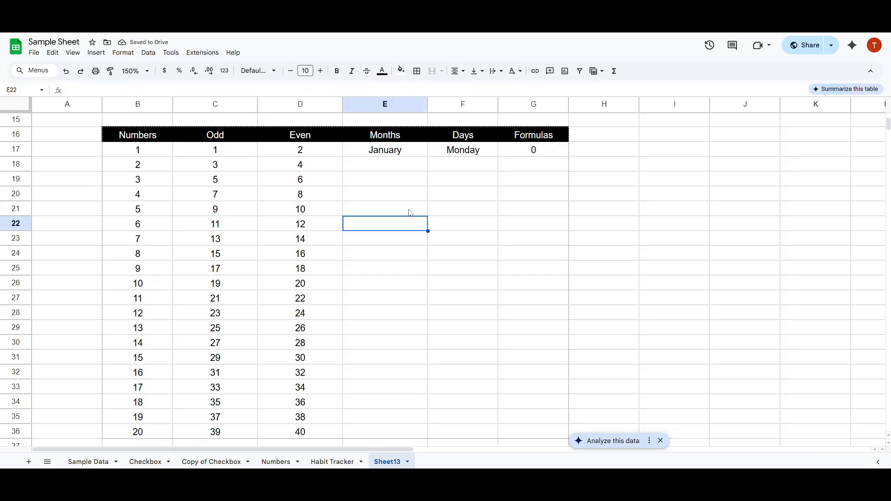
{"action": "left_click", "coordinate": [399, 155]}
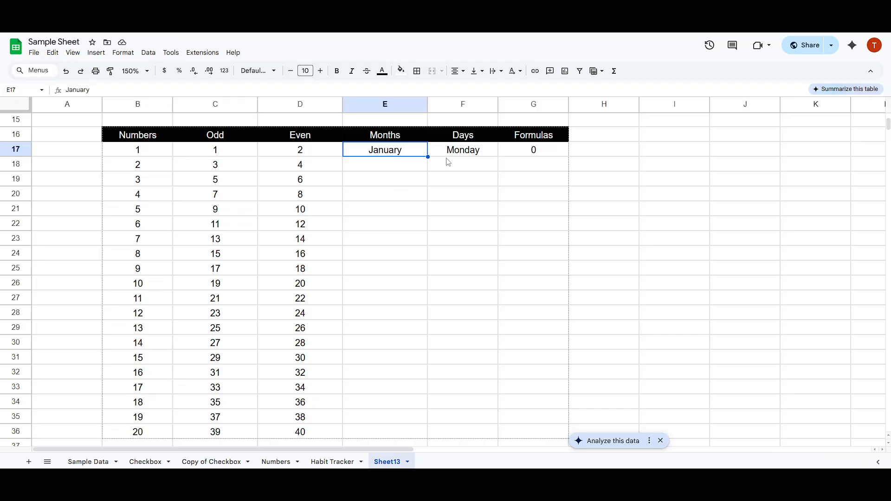
{"action": "left_click", "coordinate": [465, 154]}
{"action": "left_click", "coordinate": [414, 156]}
{"action": "left_click_drag", "start_coordinate": [426, 162], "coordinate": [425, 434]}
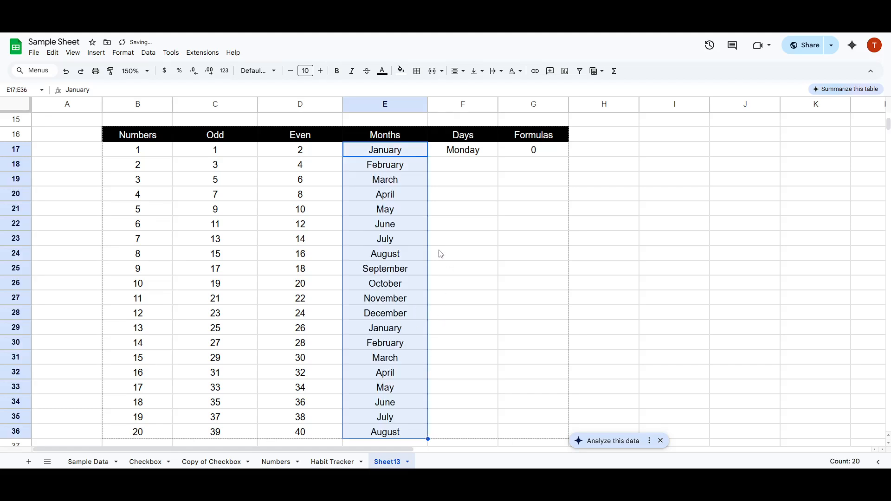
{"action": "left_click", "coordinate": [396, 283]}
{"action": "left_click", "coordinate": [393, 301]}
{"action": "left_click", "coordinate": [392, 316]}
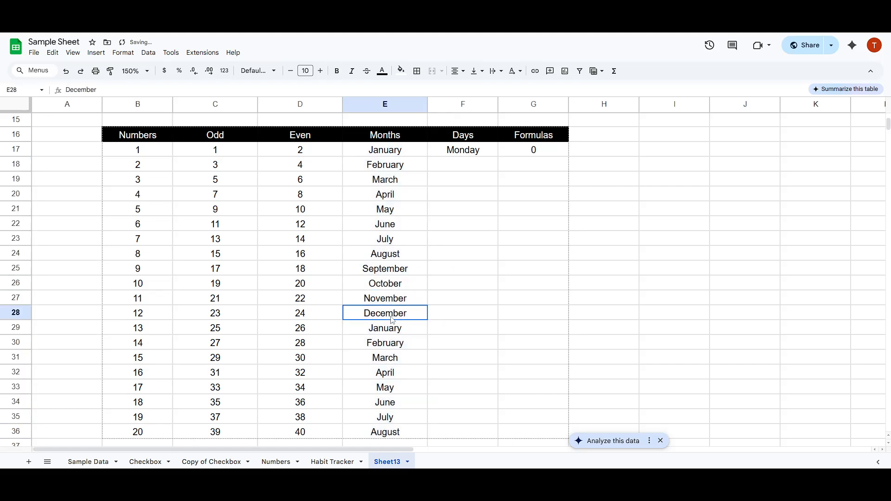
{"action": "left_click", "coordinate": [394, 339]}
{"action": "left_click", "coordinate": [473, 242]}
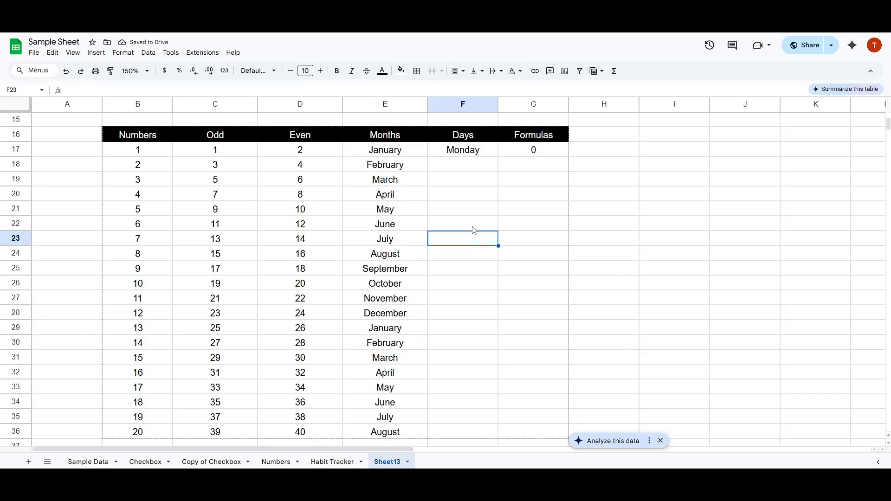
Autofill the day names from Monday in F17 down through F36.
{"action": "left_click", "coordinate": [465, 153]}
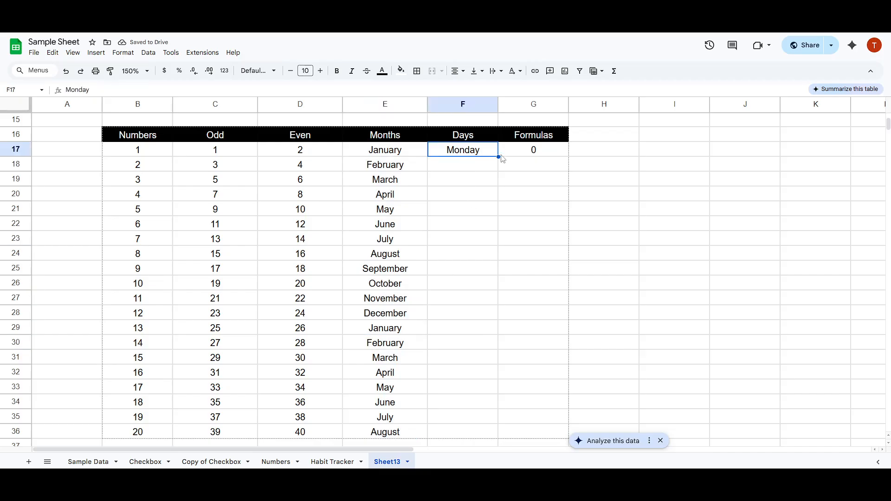
{"action": "left_click_drag", "start_coordinate": [499, 157], "coordinate": [487, 436]}
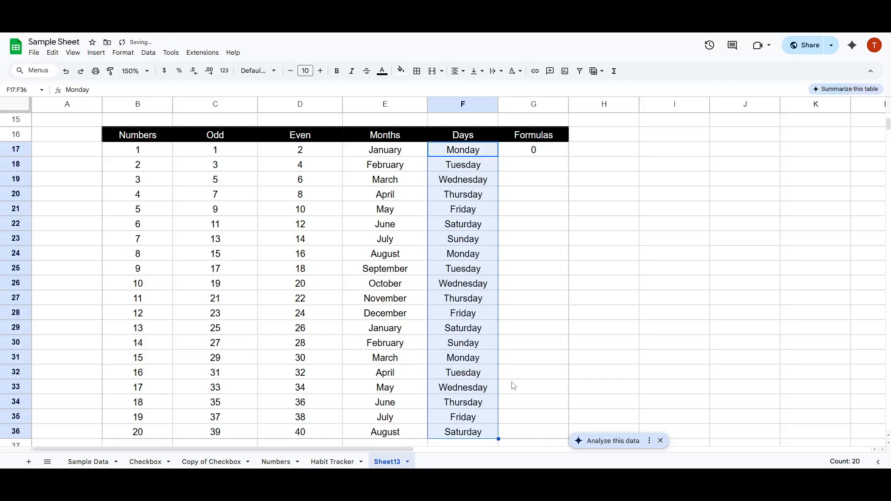
{"action": "left_click", "coordinate": [509, 316]}
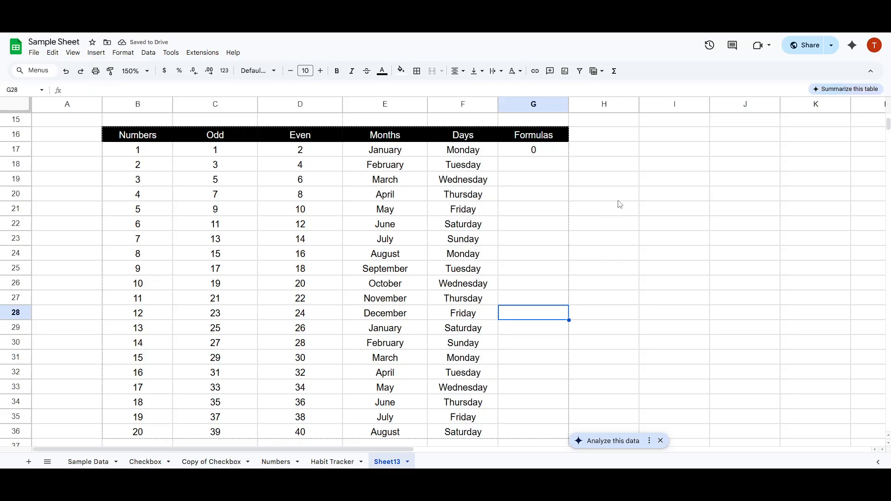
Review the formula =A1+B1 in G17 and autofill it down the Formulas column through G36.
{"action": "left_click", "coordinate": [544, 153]}
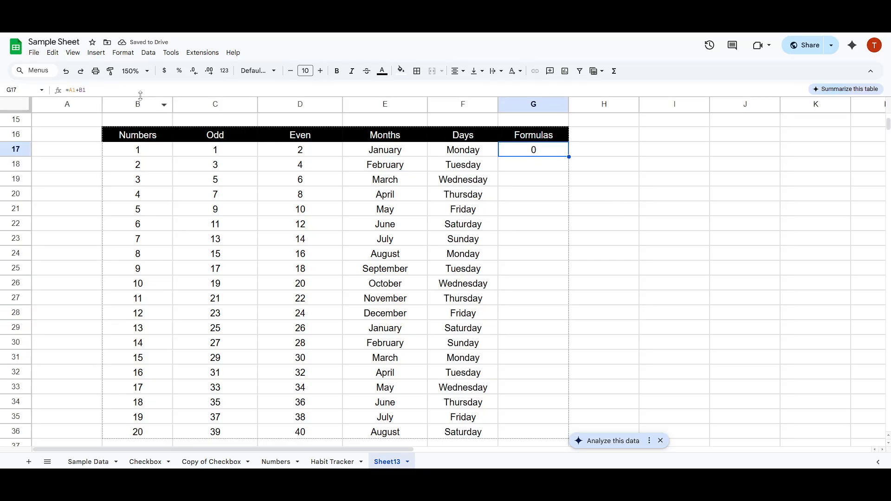
{"action": "left_click_drag", "start_coordinate": [87, 90], "coordinate": [60, 92]}
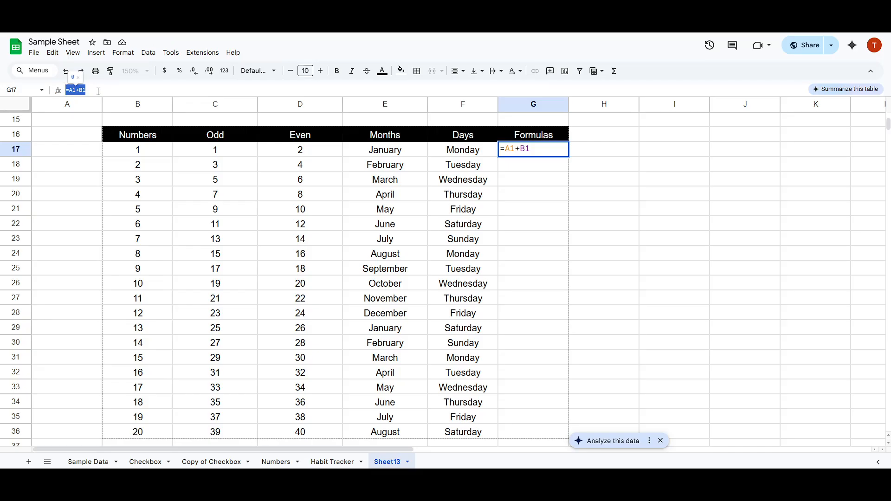
{"action": "left_click", "coordinate": [116, 90]}
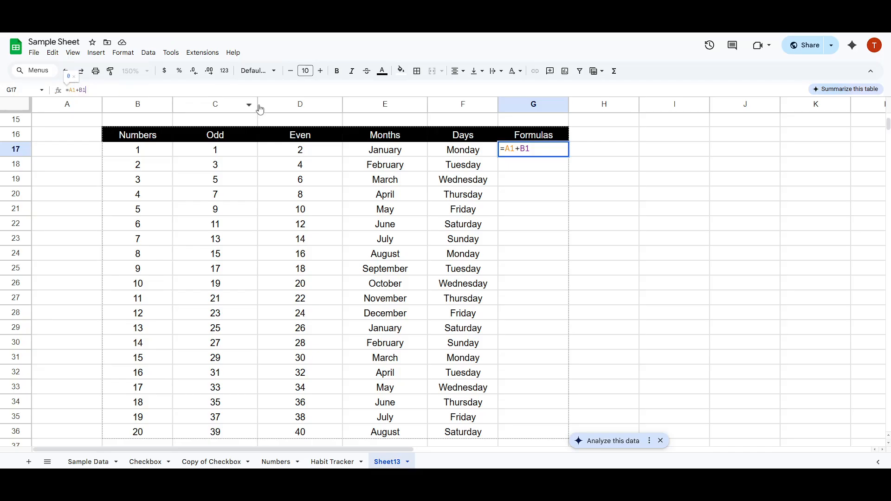
{"action": "left_click", "coordinate": [538, 150]}
{"action": "left_click_drag", "start_coordinate": [540, 151], "coordinate": [500, 151]}
{"action": "left_click", "coordinate": [536, 148]}
{"action": "left_click", "coordinate": [539, 147]}
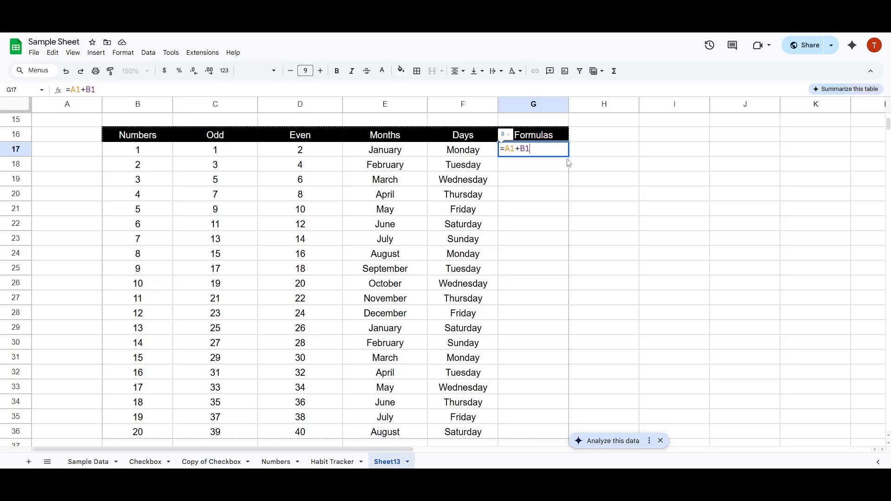
{"action": "left_click", "coordinate": [599, 160]}
{"action": "left_click", "coordinate": [557, 152]}
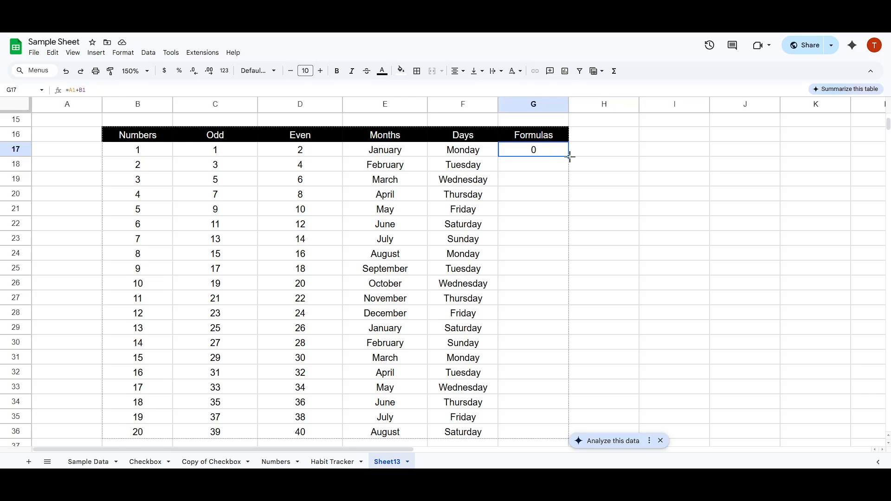
{"action": "left_click_drag", "start_coordinate": [570, 156], "coordinate": [552, 438]}
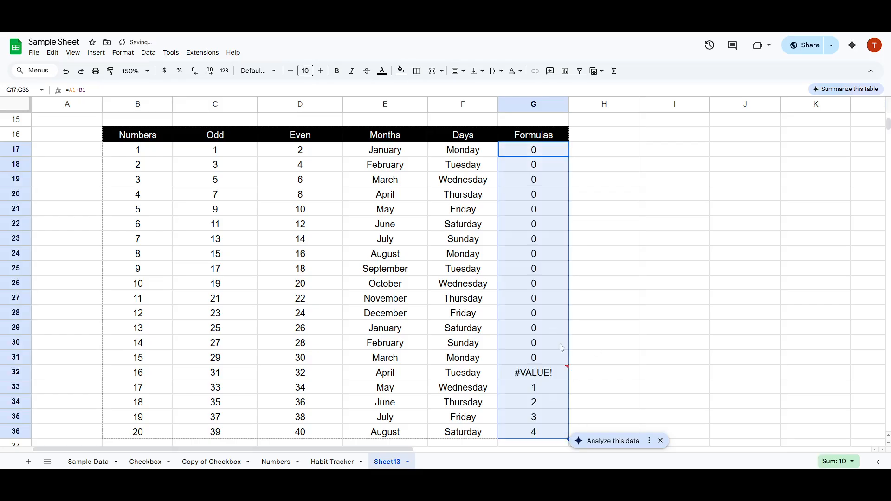
Examine the error in G32 and compare it with the formulas below it and their source value in B17.
{"action": "left_click", "coordinate": [540, 375]}
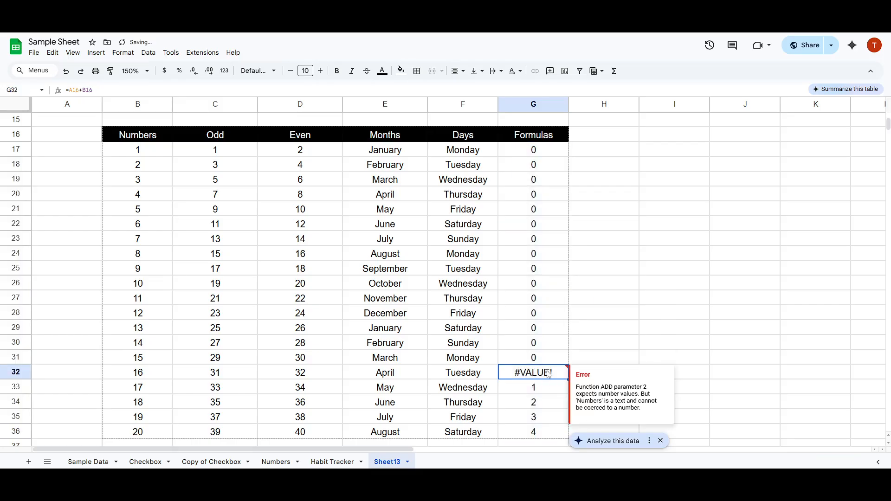
{"action": "left_click", "coordinate": [536, 393]}
{"action": "left_click", "coordinate": [538, 416]}
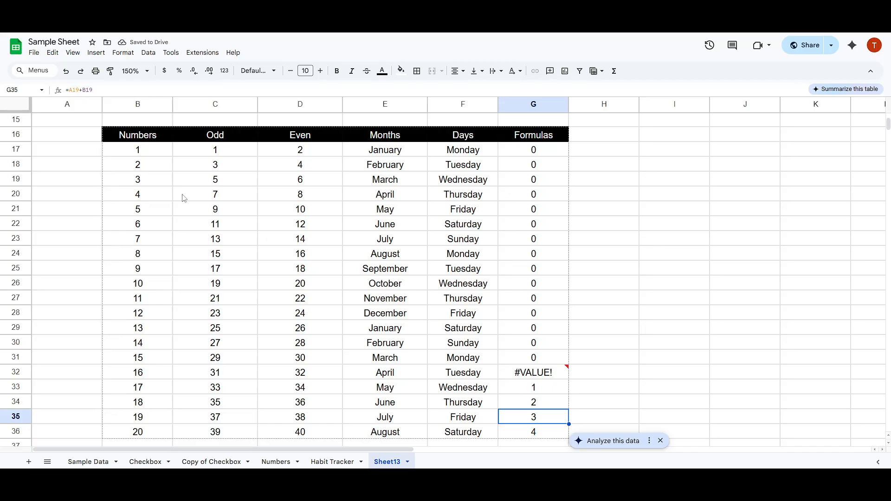
{"action": "left_click", "coordinate": [140, 153]}
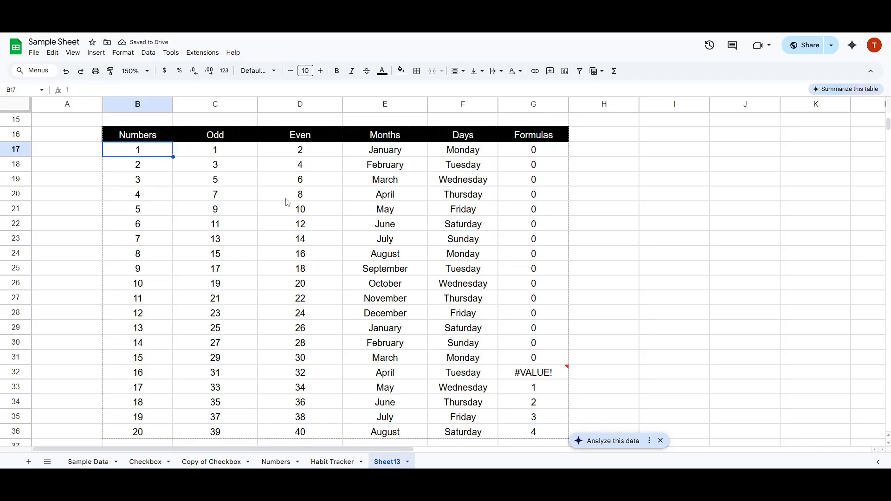
{"action": "left_click", "coordinate": [540, 389]}
{"action": "left_click", "coordinate": [546, 376]}
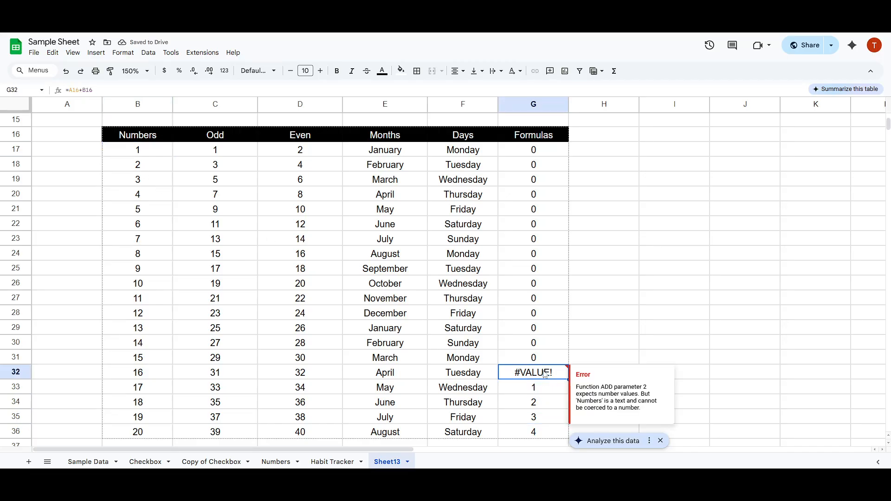
Inspect the formulas in G18 through G26 one by one to check how their cell references shift per row.
{"action": "left_click", "coordinate": [535, 169]}
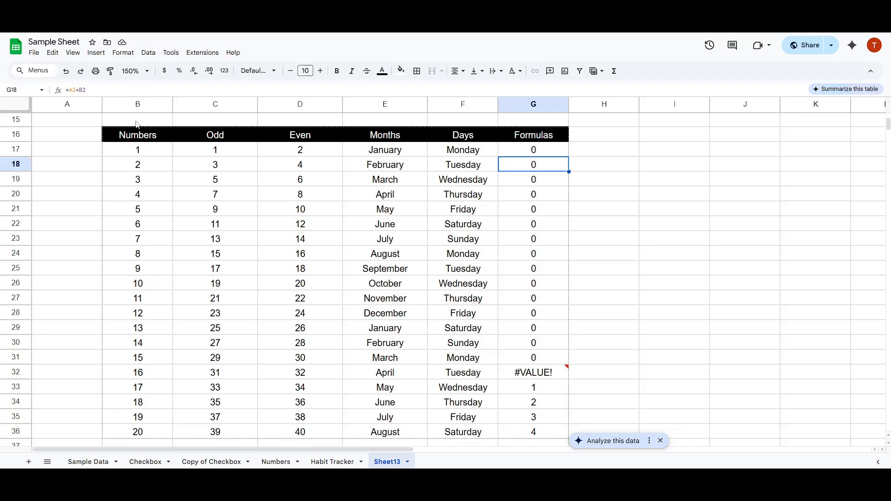
{"action": "left_click", "coordinate": [85, 91]}
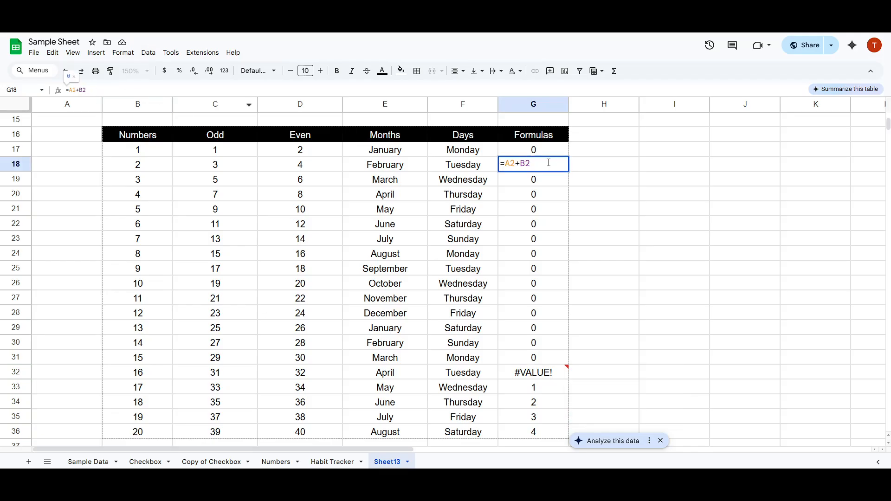
{"action": "key", "text": "Return"}
{"action": "double_click", "coordinate": [542, 178]}
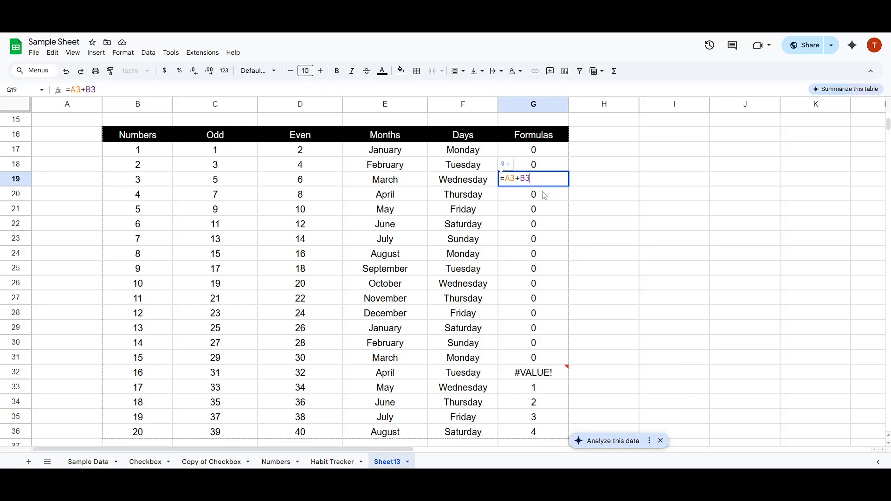
{"action": "key", "text": "Return"}
{"action": "double_click", "coordinate": [544, 196]}
{"action": "key", "text": "Return"}
{"action": "double_click", "coordinate": [546, 210]}
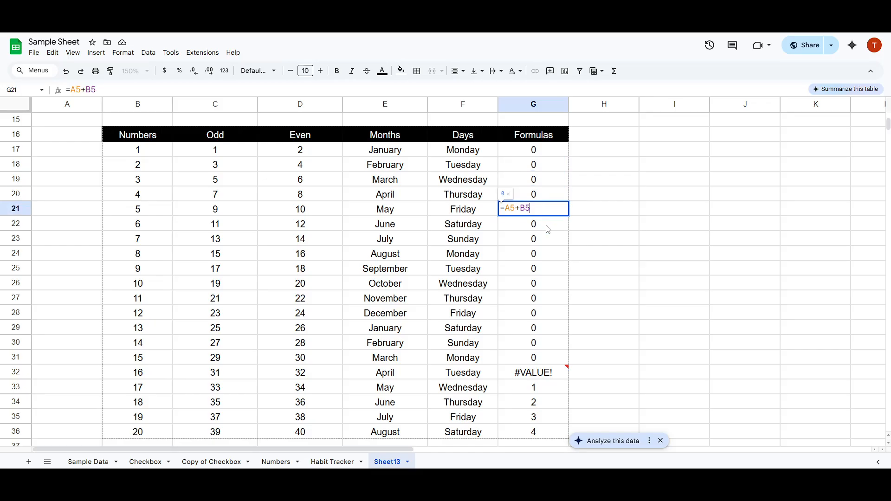
{"action": "key", "text": "Return"}
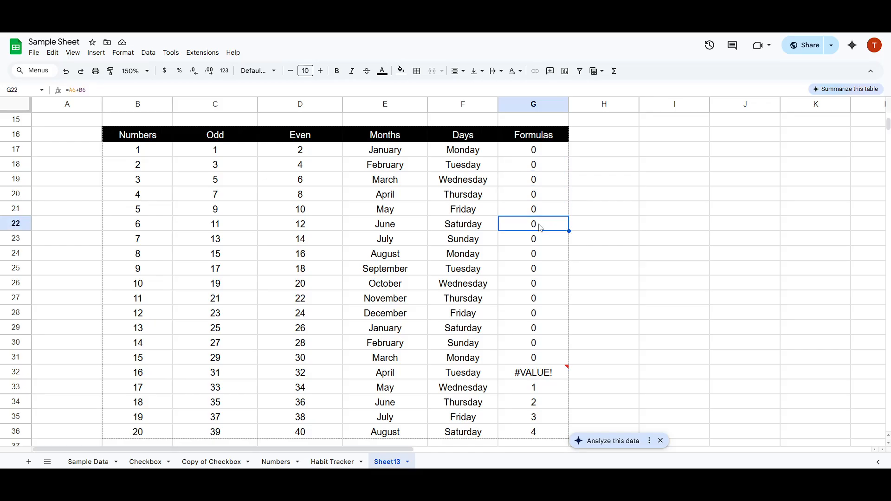
{"action": "double_click", "coordinate": [541, 226]}
{"action": "key", "text": "Return"}
{"action": "double_click", "coordinate": [540, 241]}
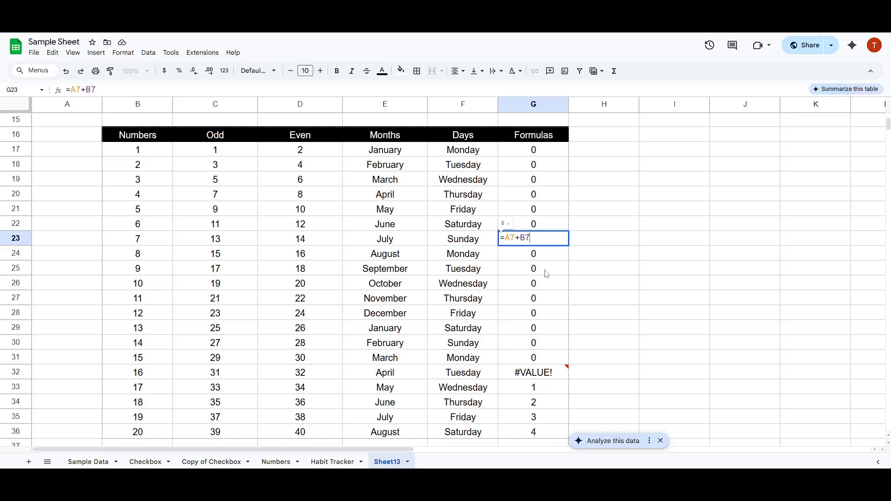
{"action": "key", "text": "Return"}
{"action": "double_click", "coordinate": [535, 258]}
{"action": "key", "text": "Return"}
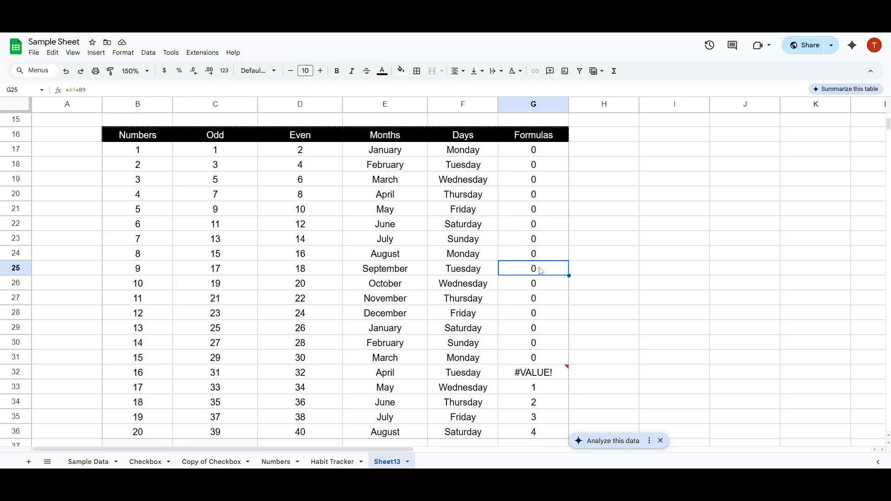
{"action": "double_click", "coordinate": [538, 269]}
{"action": "key", "text": "Return"}
{"action": "double_click", "coordinate": [538, 284]}
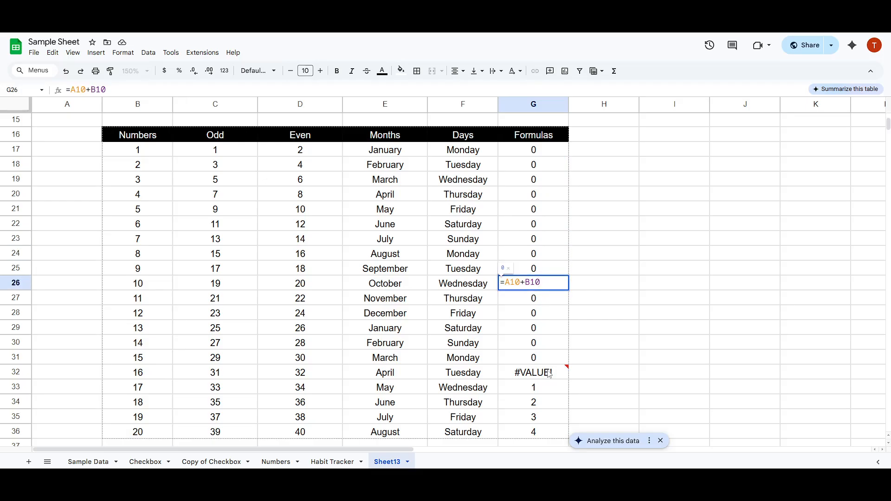
{"action": "key", "text": "Return"}
Check which cells the formula in G32 references and compare it with the formulas in G31, G30 and G29.
{"action": "double_click", "coordinate": [530, 374]}
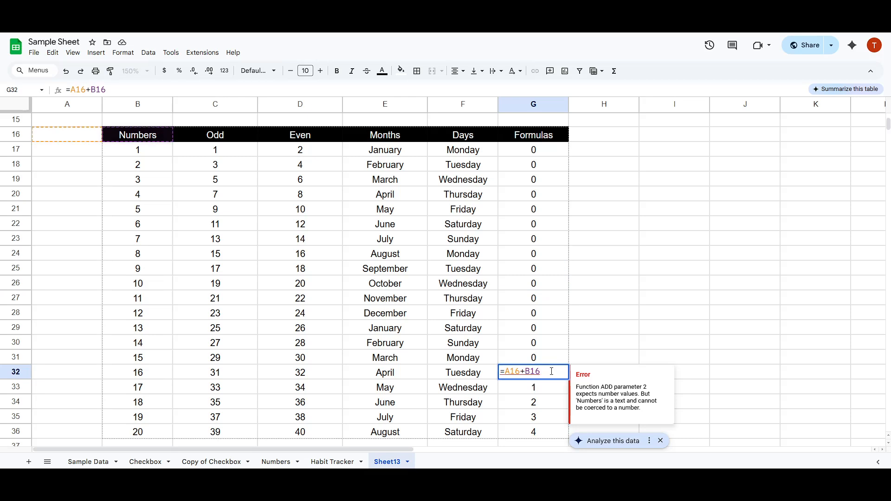
{"action": "double_click", "coordinate": [541, 361]}
{"action": "double_click", "coordinate": [544, 346]}
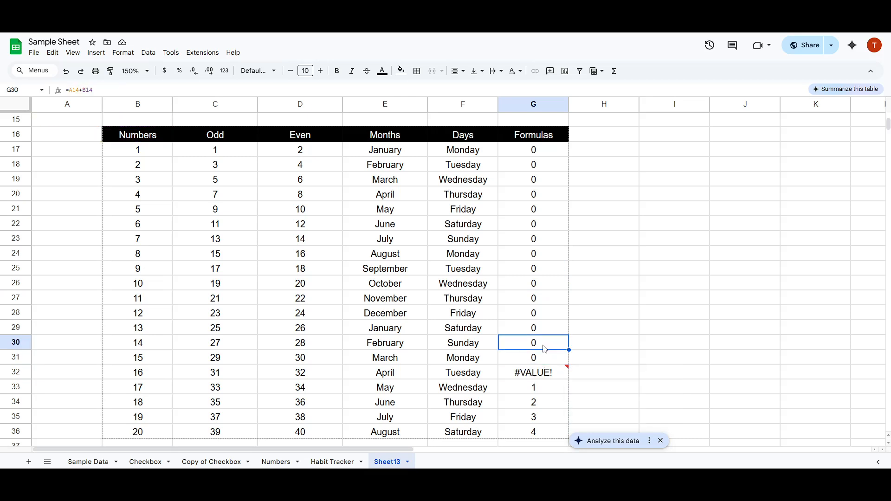
{"action": "double_click", "coordinate": [550, 326]}
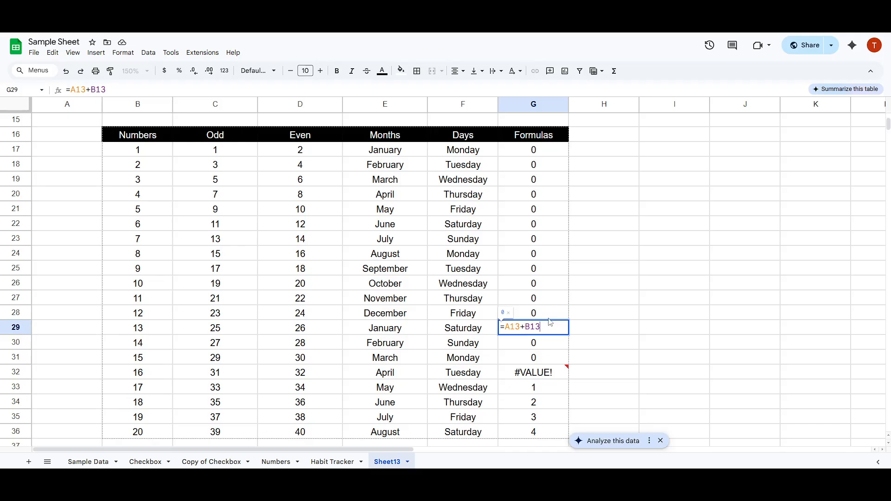
{"action": "scroll", "coordinate": [566, 316], "scroll_direction": "up", "scroll_amount": 2}
{"action": "left_click", "coordinate": [580, 308]}
Compare the referenced cells in the upper rows of columns A and B with the formulas in G32 through G34.
{"action": "scroll", "coordinate": [510, 288], "scroll_direction": "up", "scroll_amount": 4}
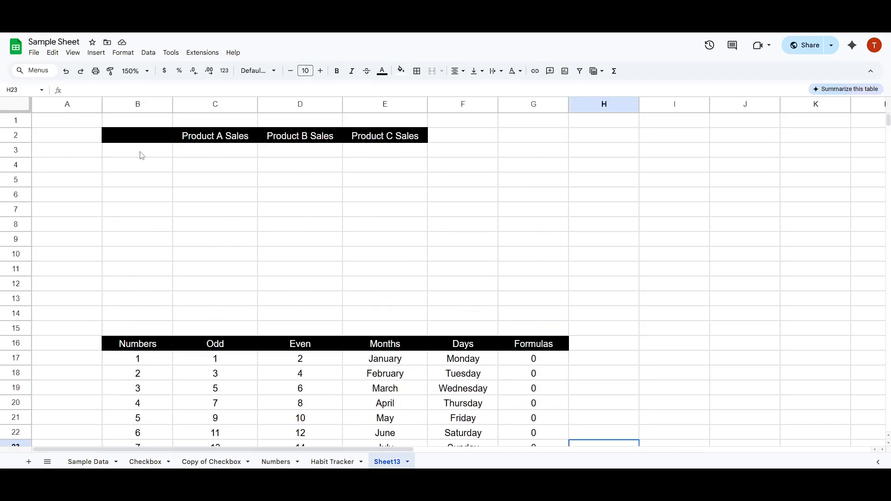
{"action": "scroll", "coordinate": [158, 211], "scroll_direction": "down", "scroll_amount": 5}
{"action": "scroll", "coordinate": [510, 325], "scroll_direction": "down", "scroll_amount": 3}
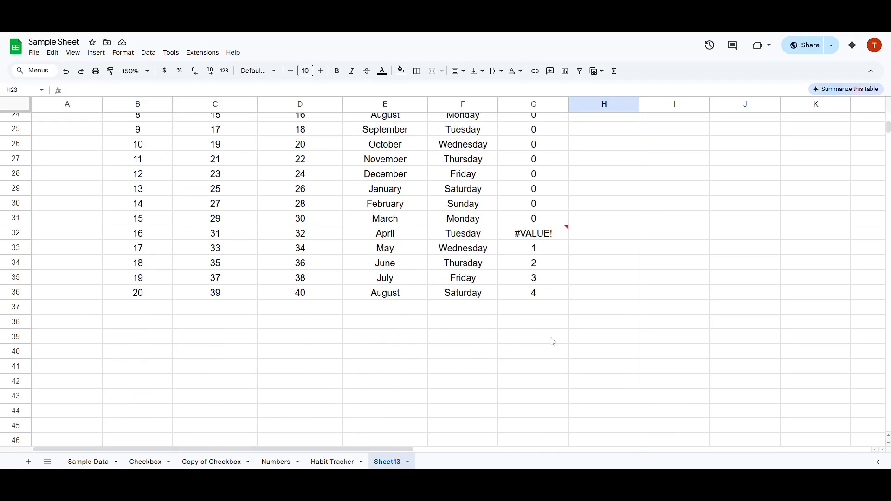
{"action": "left_click", "coordinate": [534, 255]}
{"action": "scroll", "coordinate": [535, 260], "scroll_direction": "up", "scroll_amount": 4}
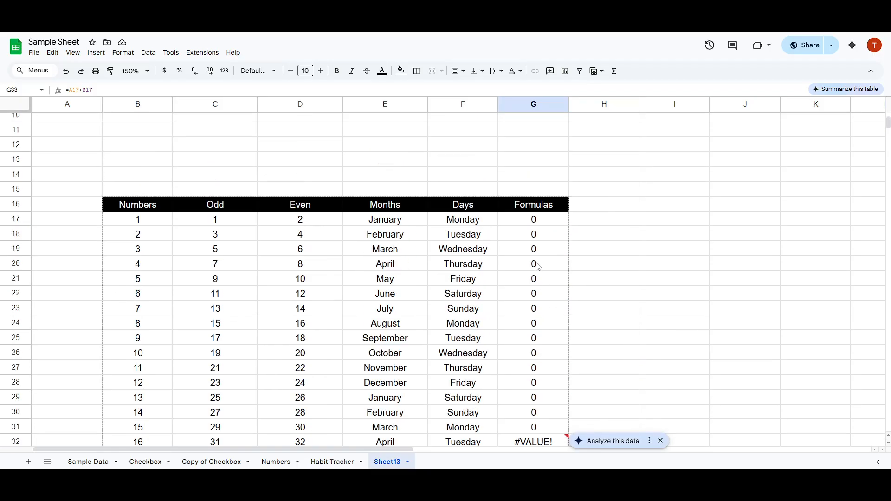
{"action": "scroll", "coordinate": [540, 273], "scroll_direction": "down", "scroll_amount": 3}
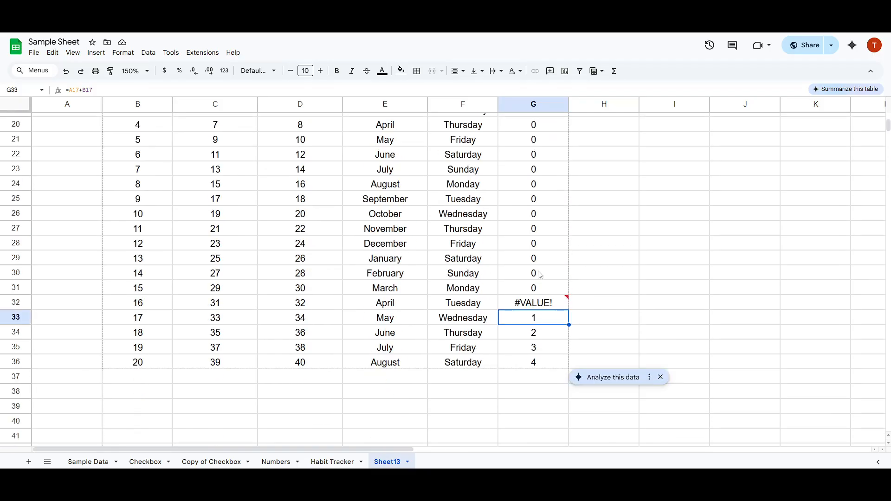
{"action": "left_click", "coordinate": [544, 332]}
{"action": "left_click", "coordinate": [538, 302]}
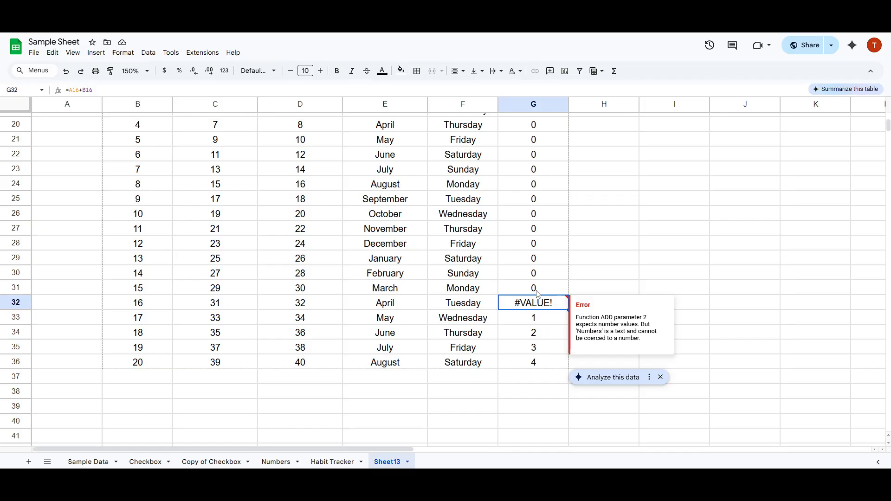
{"action": "scroll", "coordinate": [538, 283], "scroll_direction": "up", "scroll_amount": 5}
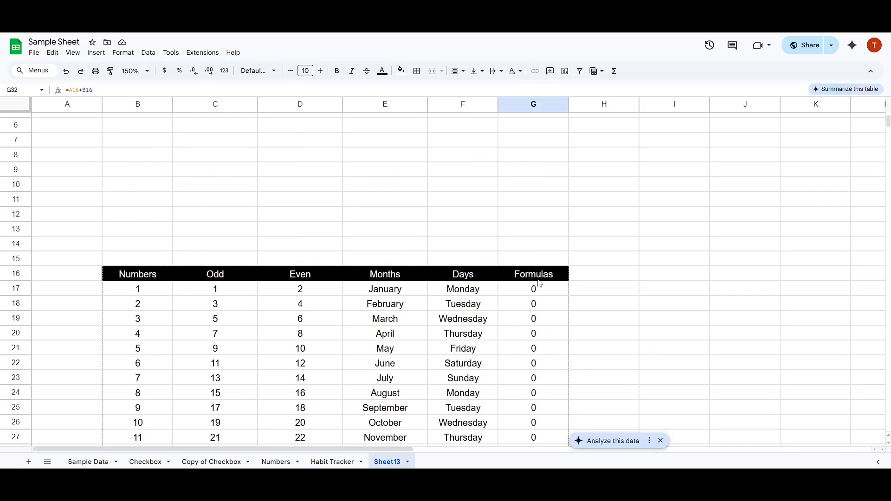